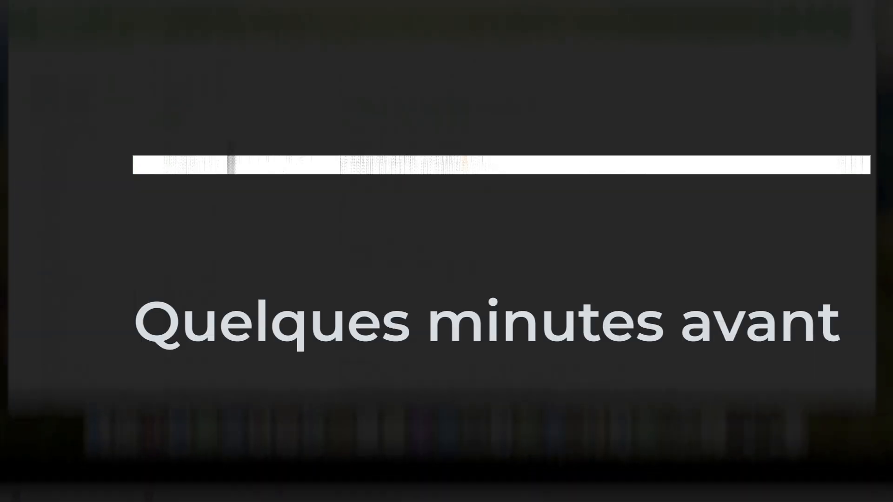
Step: Open the Vercel access email, follow its link to v0 and accept the pre-release agreement to start generating
click(424, 167)
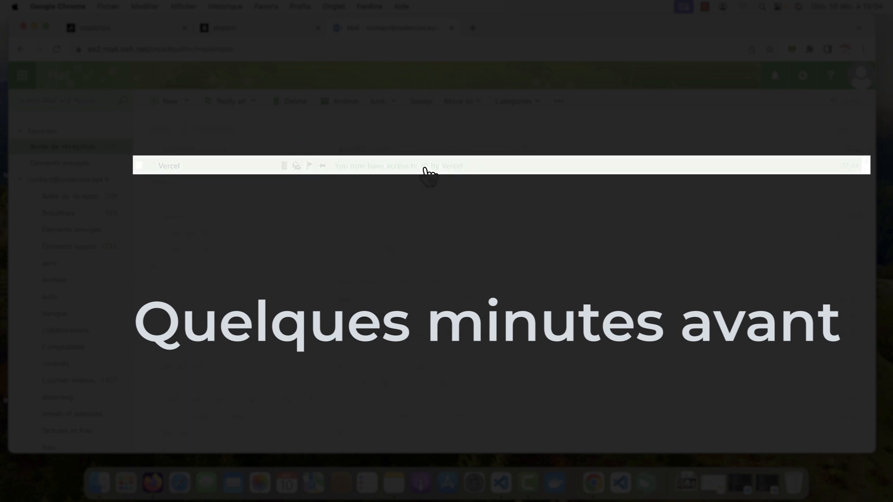
click(280, 286)
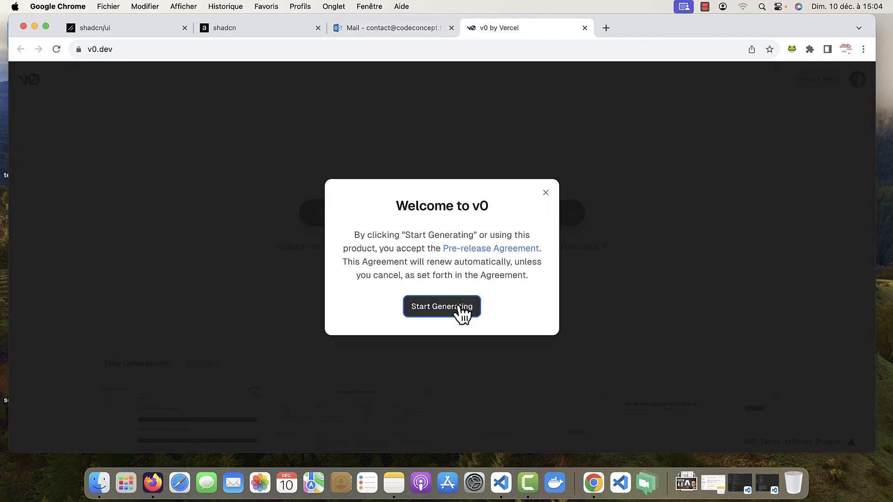
click(455, 309)
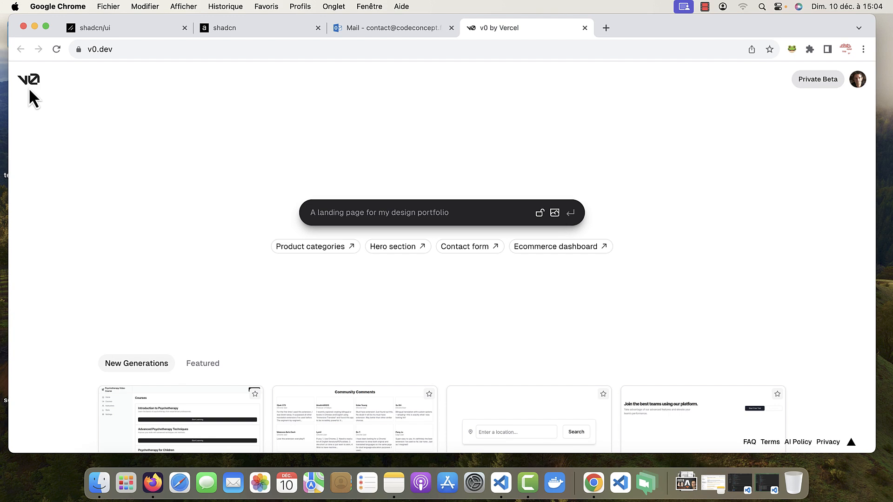
Step: Generate an interface from the prompt "home page with login register link on the upper right"
scroll(151, 168, down, 3)
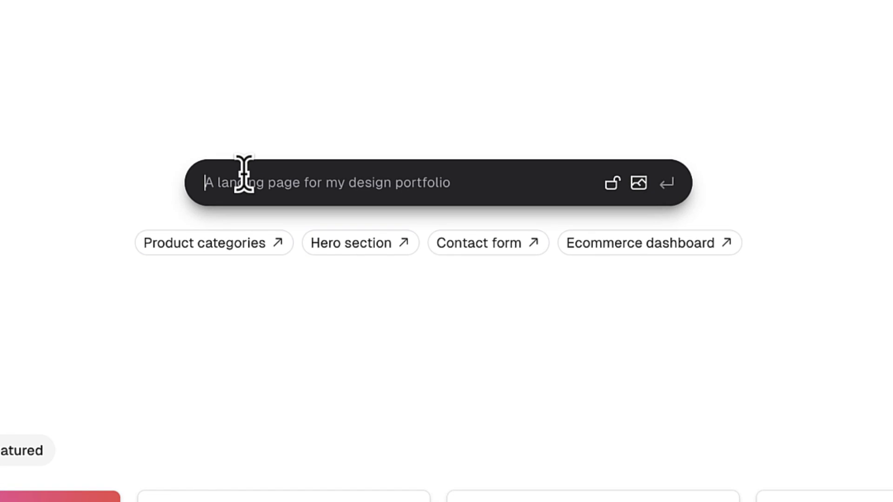
text(home pa)
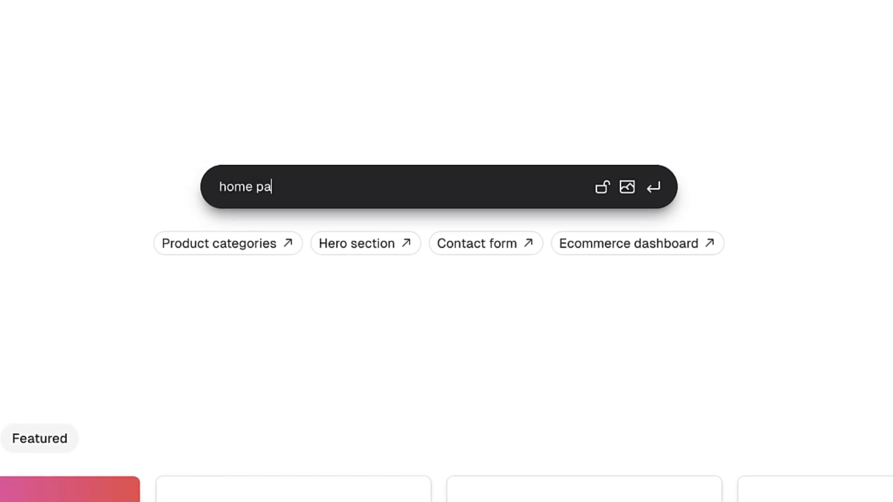
text(ge avec log)
key(BackSpace)
key(BackSpace)
key(BackSpace)
key(BackSpace)
key(BackSpace)
key(BackSpace)
key(BackSpace)
key(BackSpace)
key(BackSpace)
text(with login register)
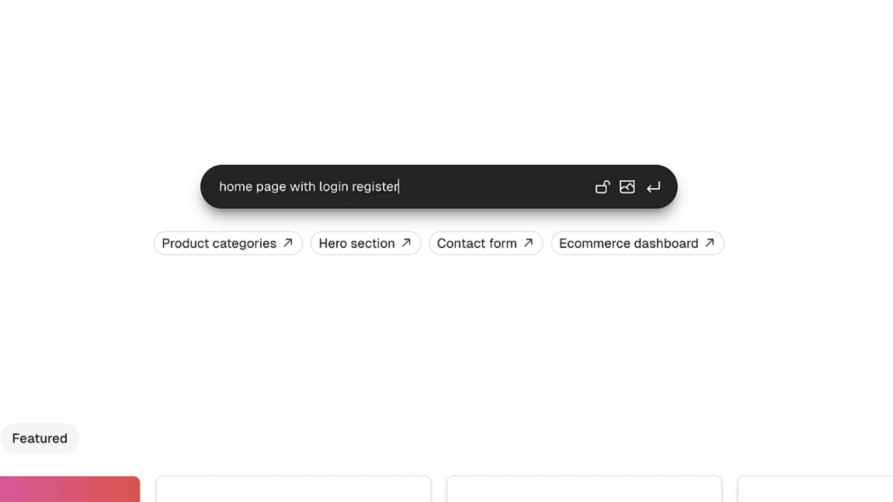
text( link on the)
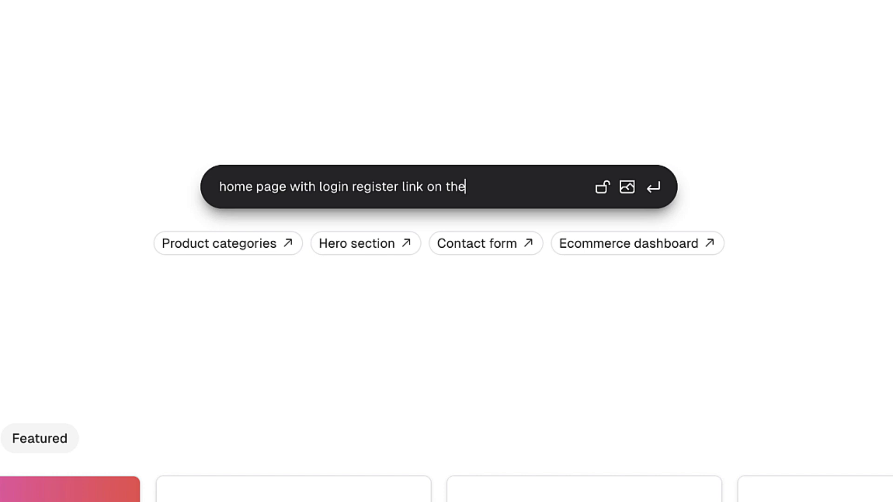
text( right)
key(BackSpace)
key(BackSpace)
key(BackSpace)
text(upper right)
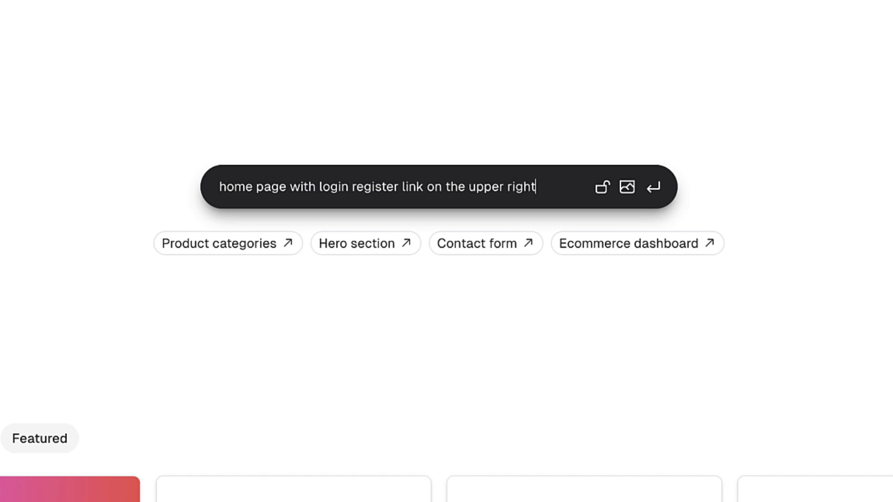
key(Return)
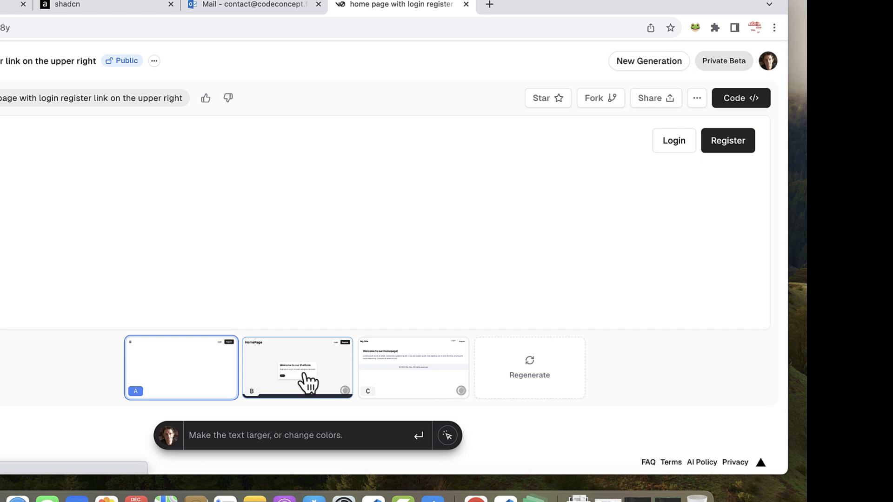
Step: Choose variant C and update its header element with the instruction "I only want links"
click(435, 391)
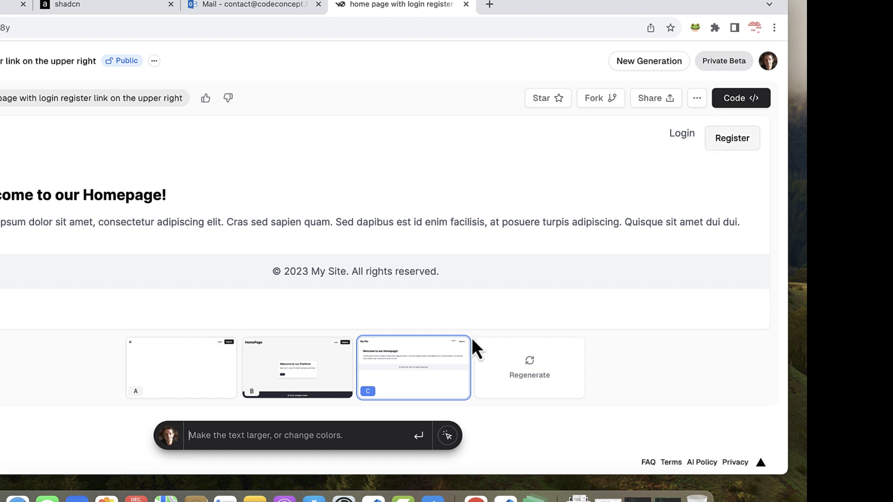
click(447, 435)
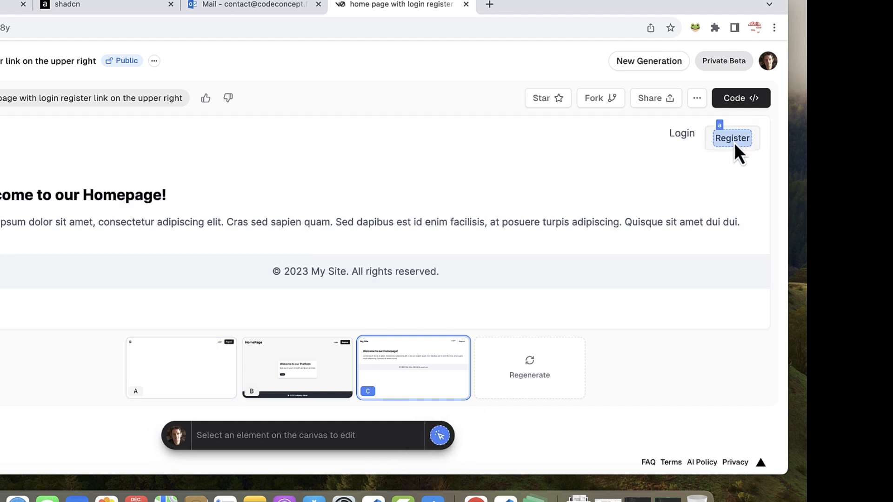
click(690, 153)
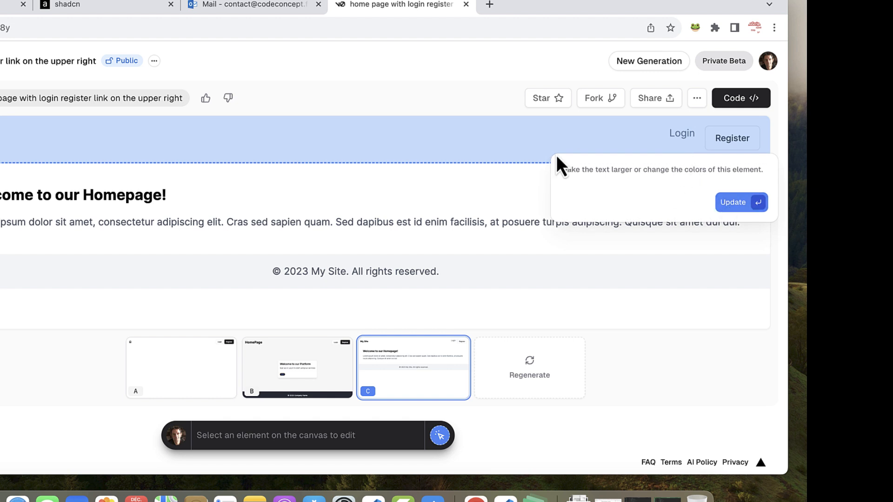
text(I only)
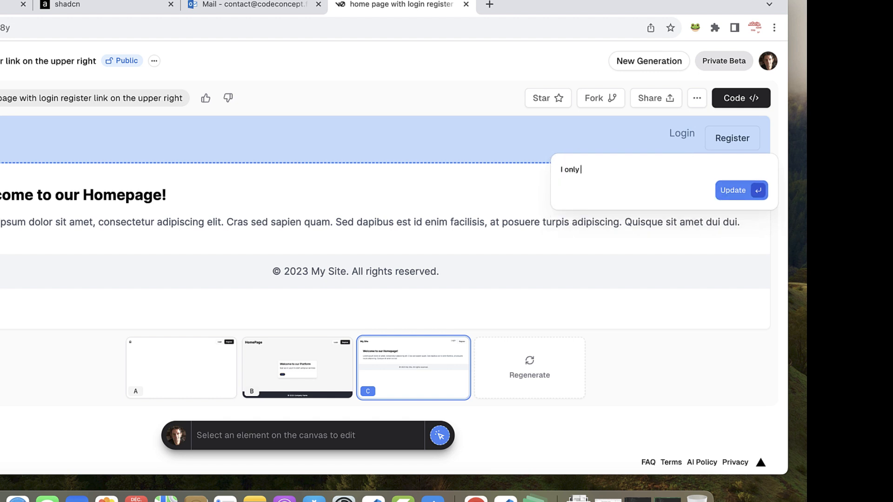
text( want links)
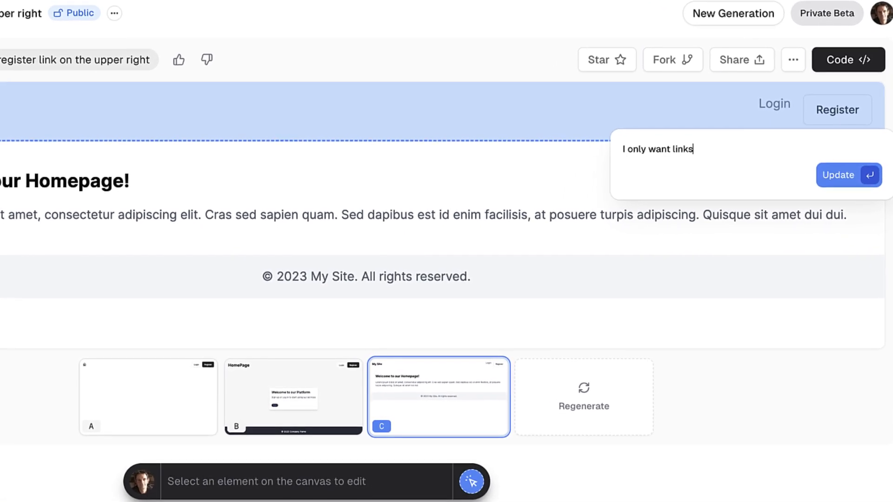
click(832, 176)
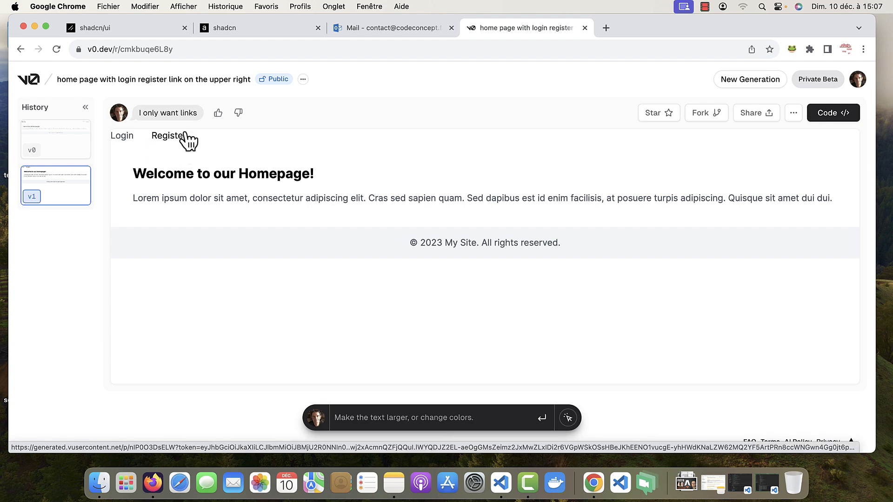
Step: Update the header element with "Put back the logo on the upper left corner and login + register on the upper right side"
click(568, 417)
click(279, 137)
text(Put back the log o)
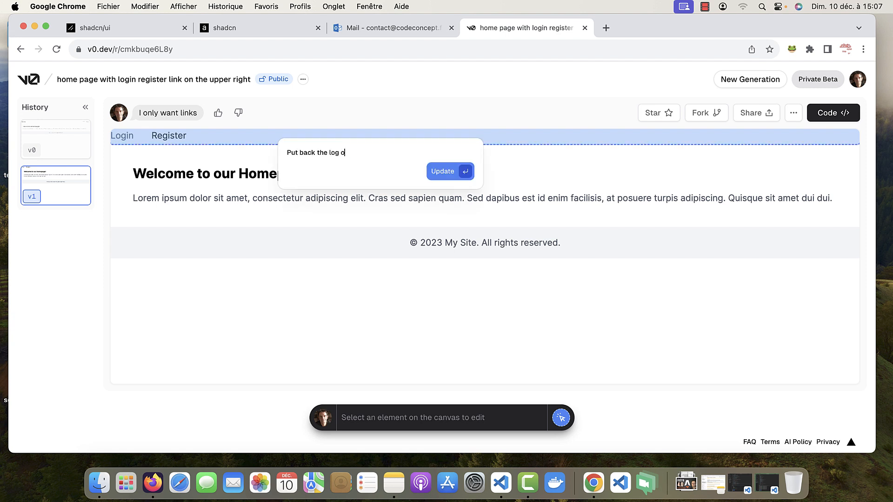
text(n the upper left corner and login + register on the upper rught side)
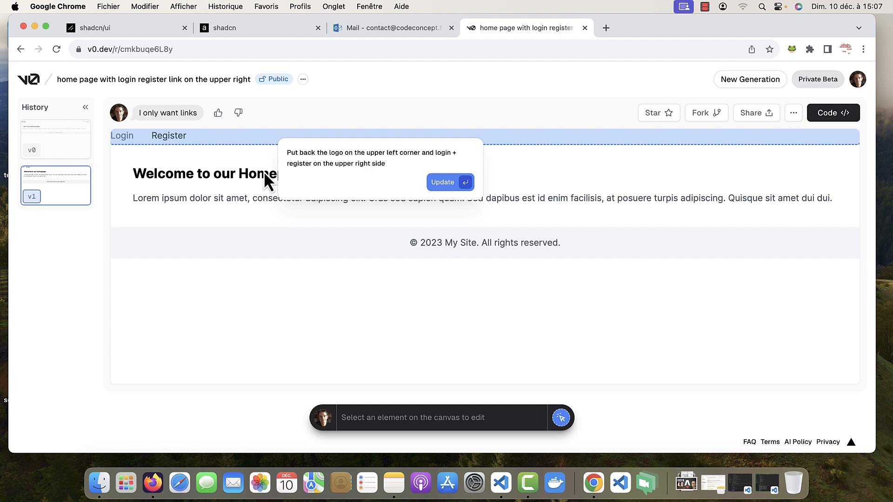
click(439, 183)
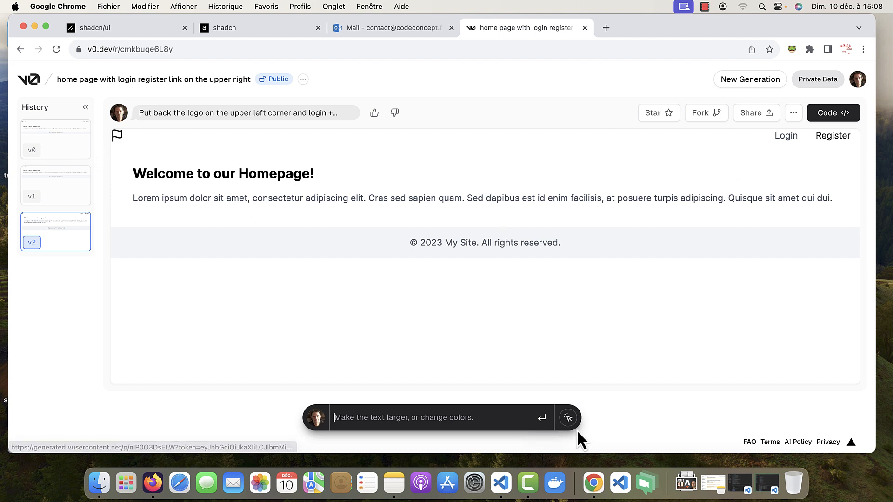
Step: Update the flag logo in the header with the instruction "I want a small laptop as this logo"
click(567, 417)
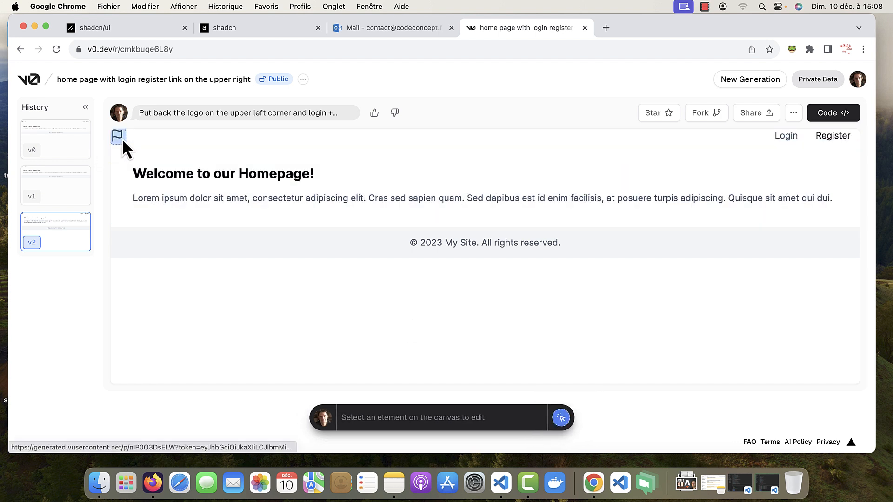
click(122, 140)
text(I want a small laptop as th)
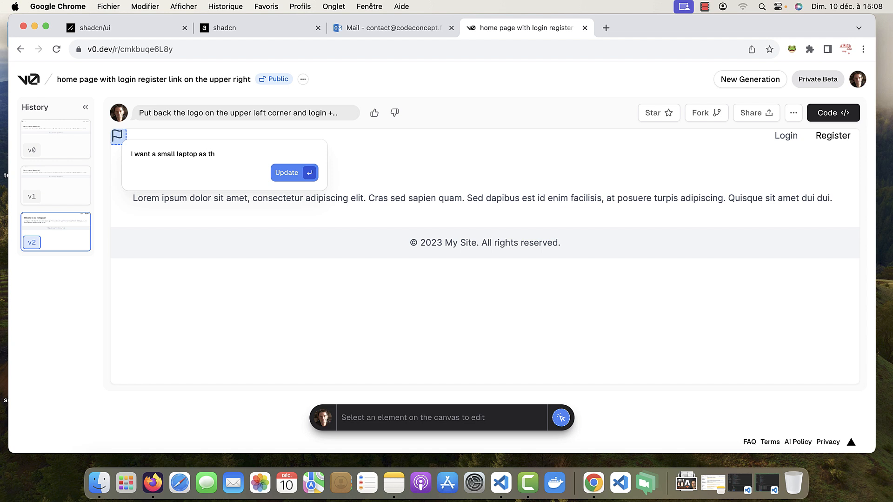
click(289, 173)
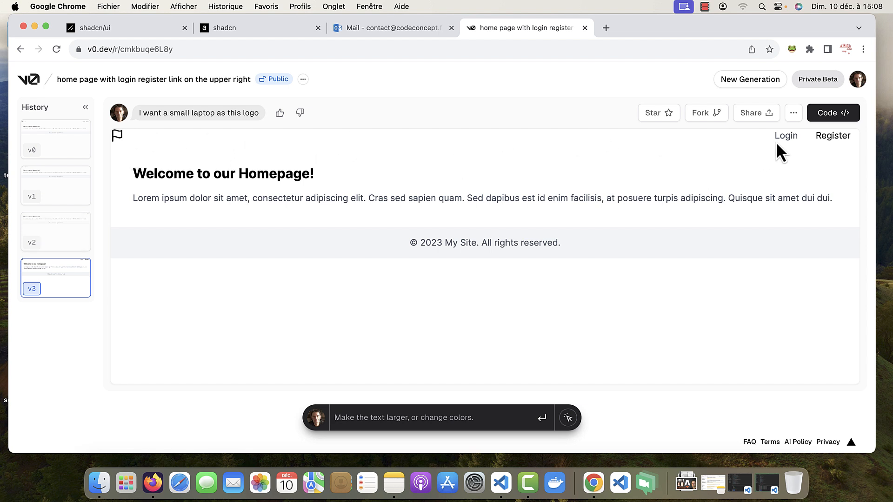
Step: Update the whole header element with the instruction "On the upper left part, create a laptop SVG"
click(118, 134)
text(On )
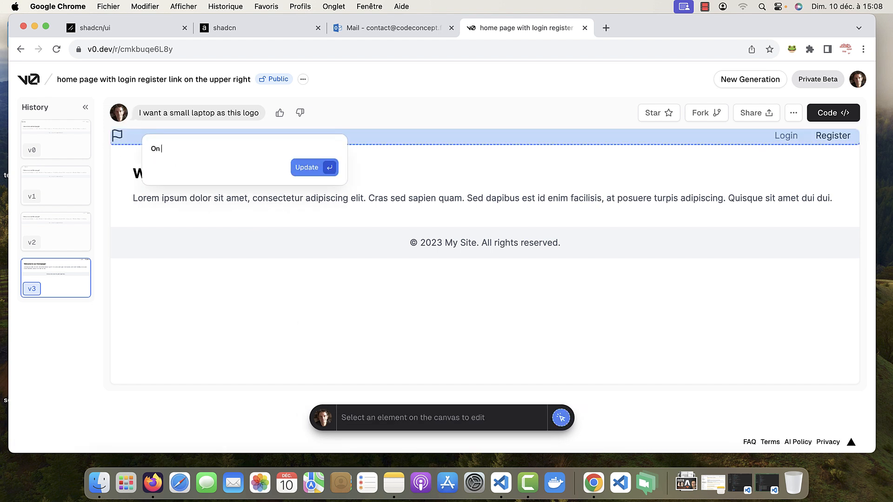
text(the upper left part, create a laptop SVG)
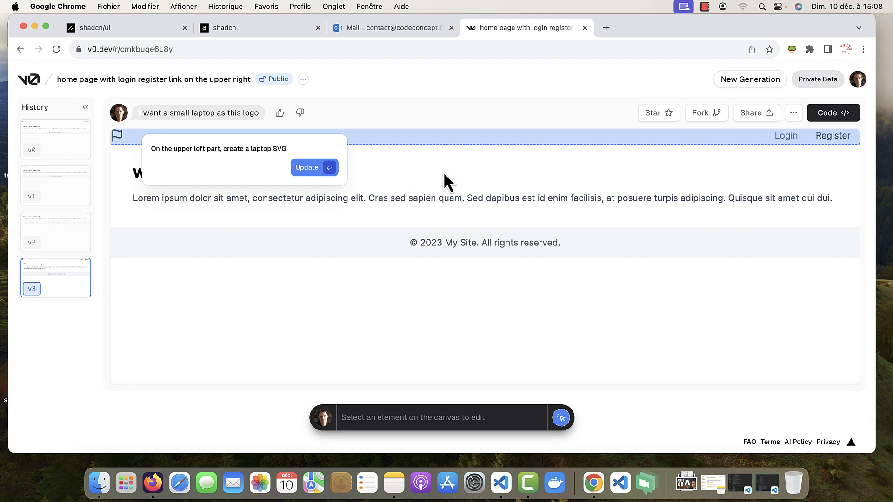
click(310, 170)
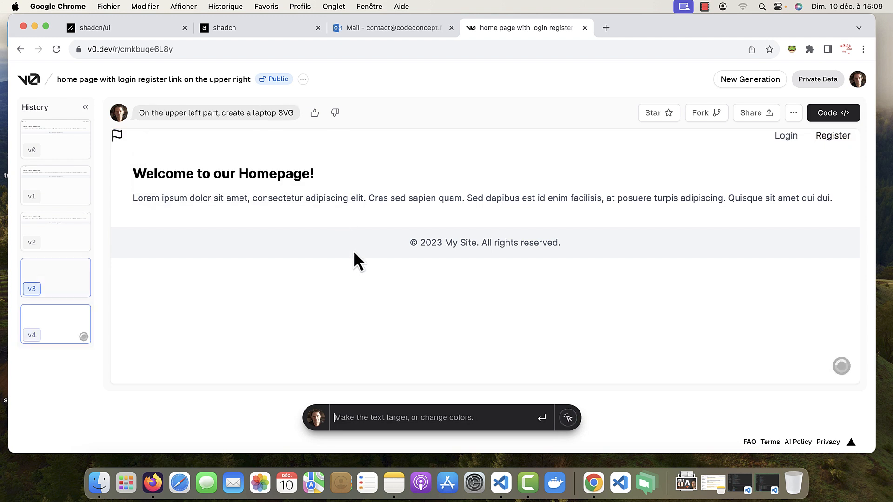
Step: Update the "Welcome to our Homepage!" heading with the instruction "Bellow this title, add a picture of two guys smiling"
mouse_move(74, 146)
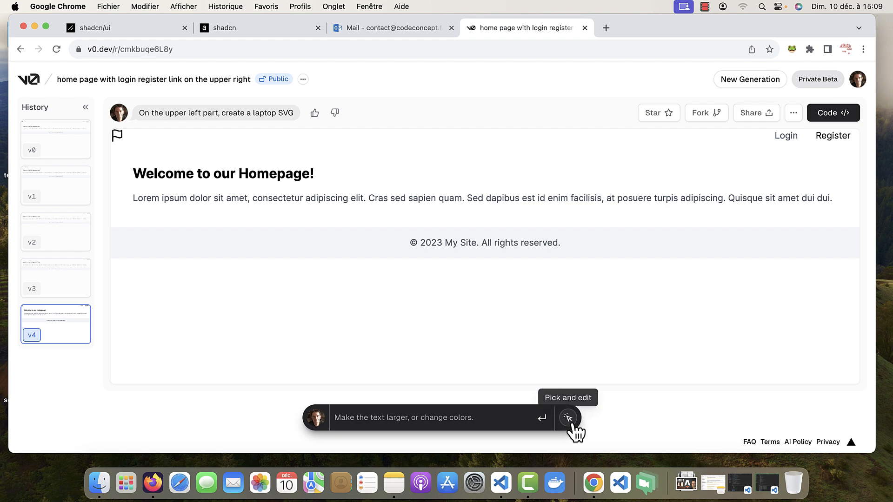
click(572, 422)
click(325, 177)
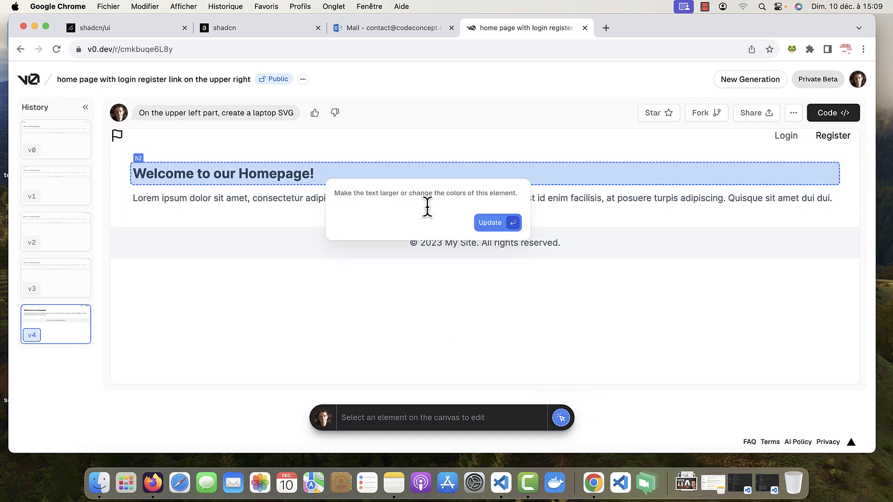
text(Bellow this title, add a p)
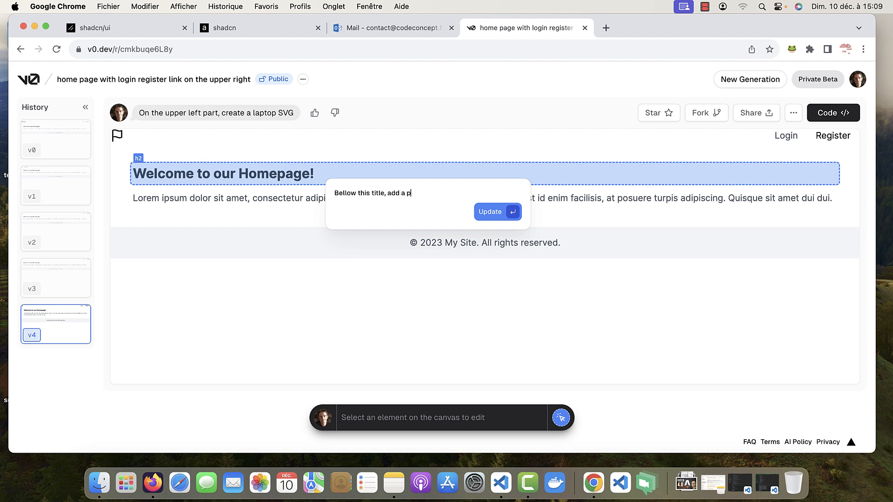
text(two guys sl)
click(482, 216)
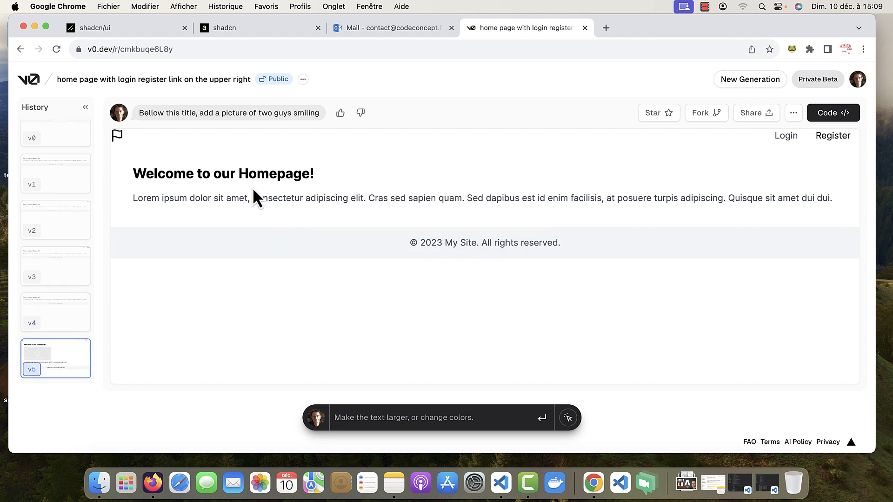
Step: Preview version v5 from the history and select it
mouse_move(65, 365)
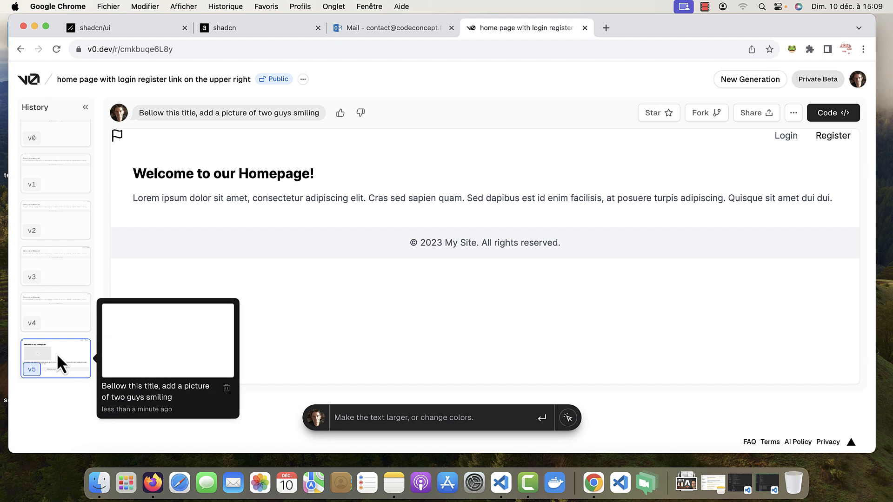
click(38, 355)
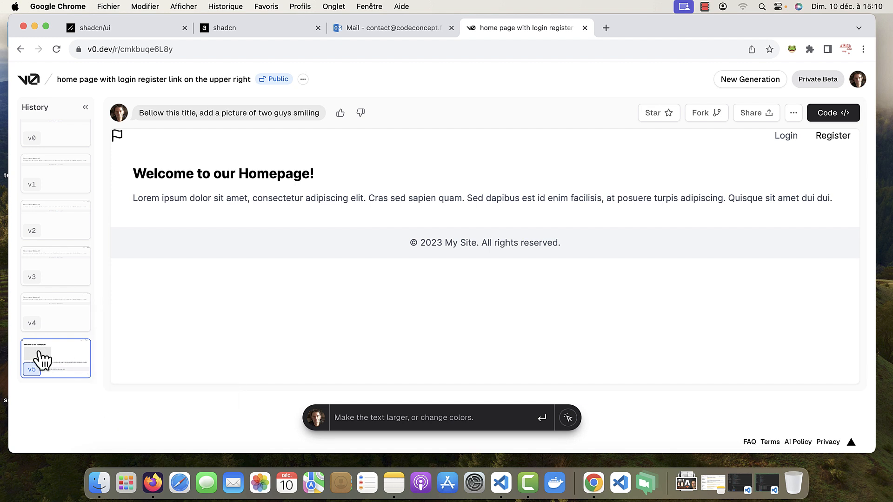
mouse_move(44, 363)
Step: Display the generated code of version v5 and read through its React and HTML variants
click(837, 113)
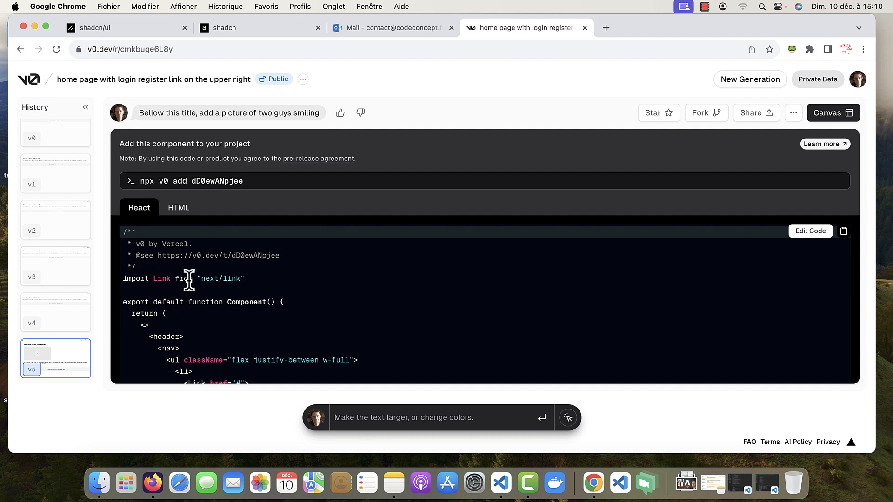
scroll(285, 321, down, 4)
scroll(279, 303, up, 2)
scroll(281, 308, down, 3)
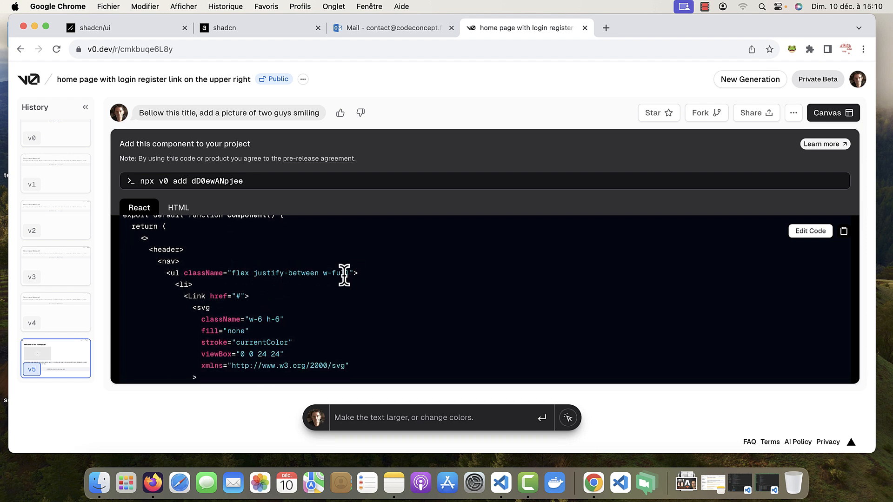
scroll(289, 293, down, 2)
scroll(284, 286, up, 6)
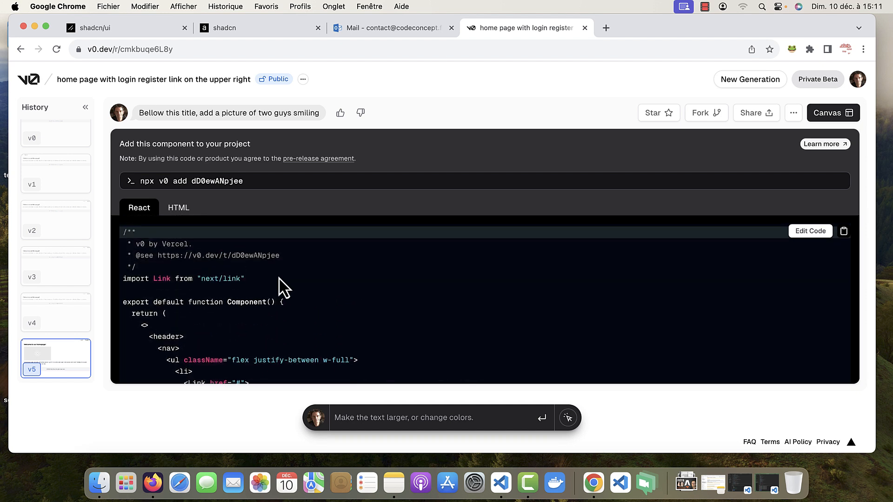
click(179, 210)
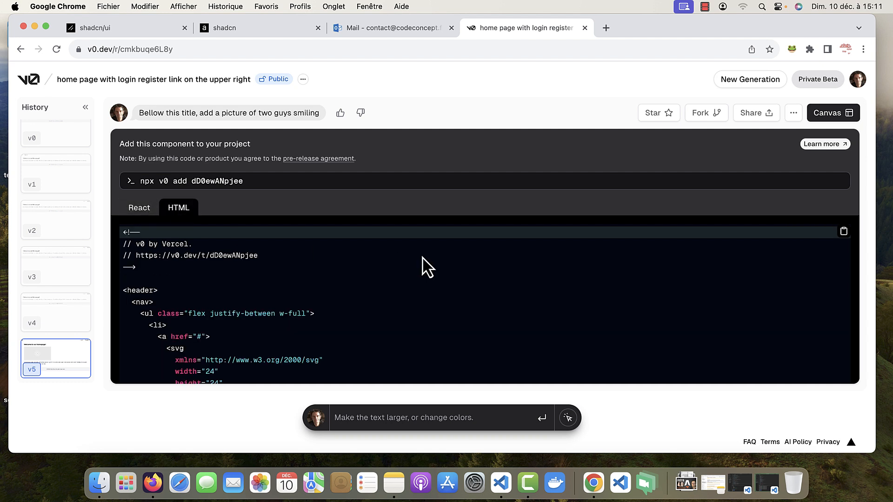
scroll(416, 277, down, 1)
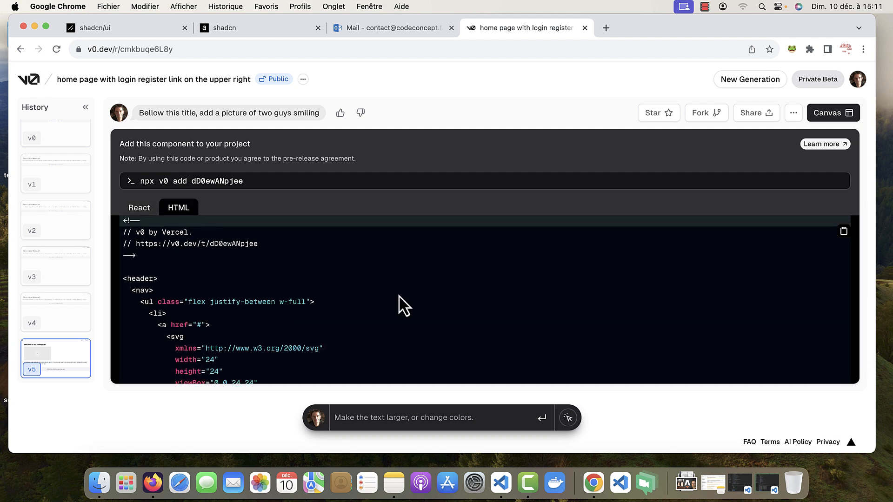
Step: Read through the SVG markup in version v5's HTML code and switch to its React variant
scroll(400, 302, down, 2)
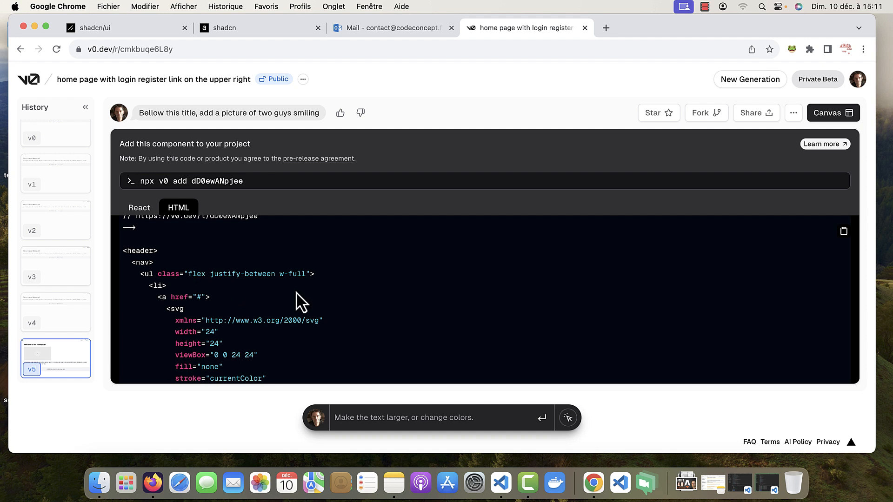
scroll(302, 283, down, 4)
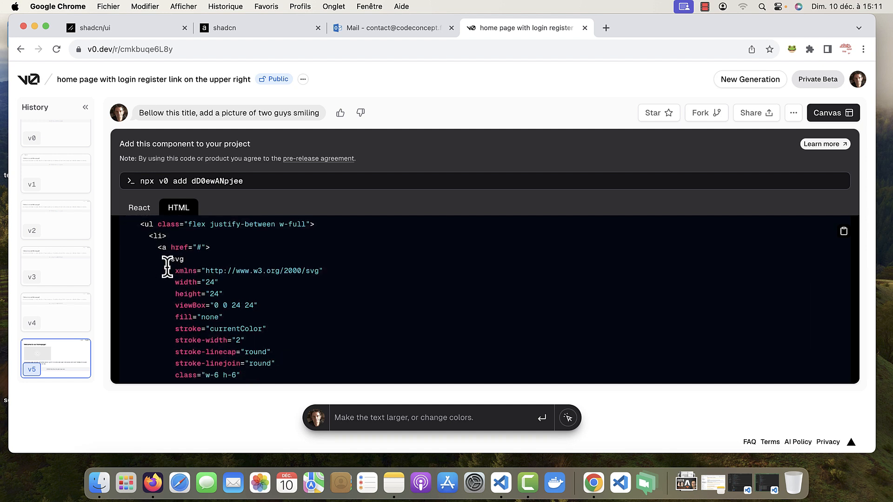
scroll(300, 321, down, 4)
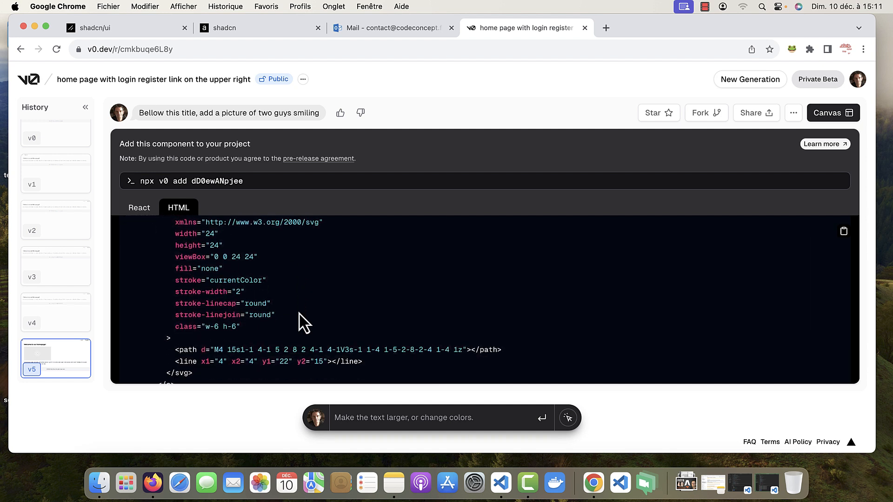
scroll(302, 320, up, 10)
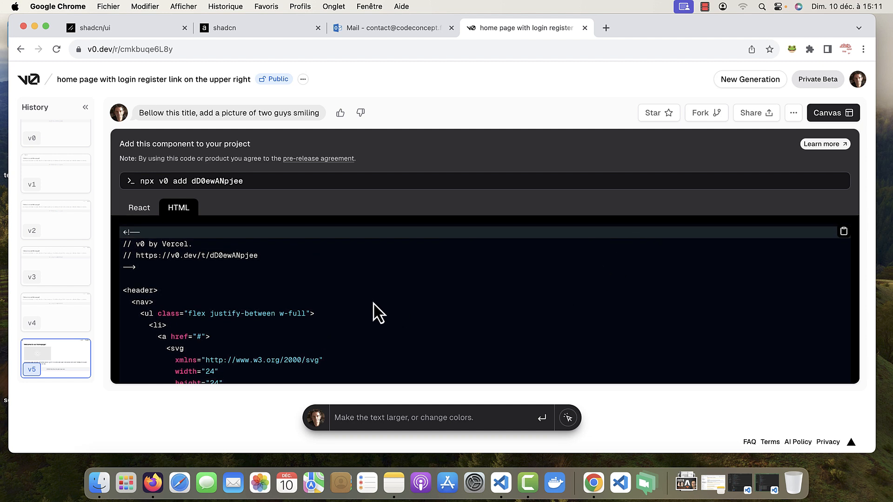
scroll(345, 319, down, 3)
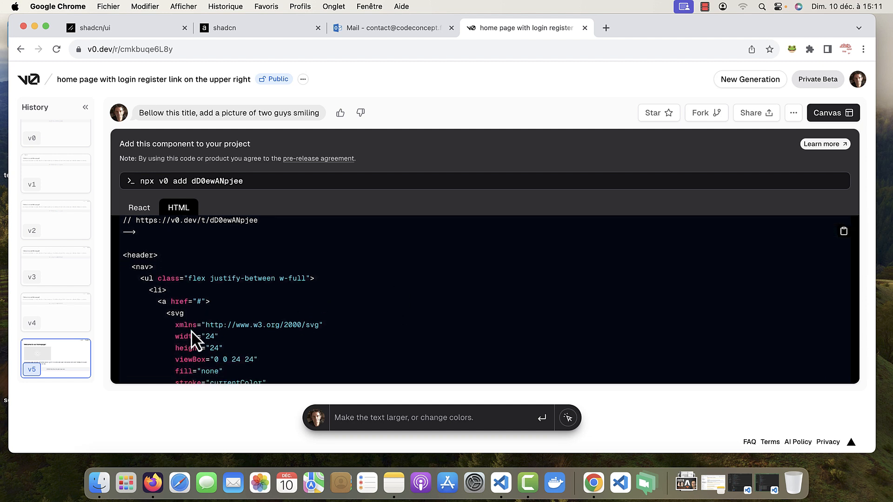
mouse_move(72, 359)
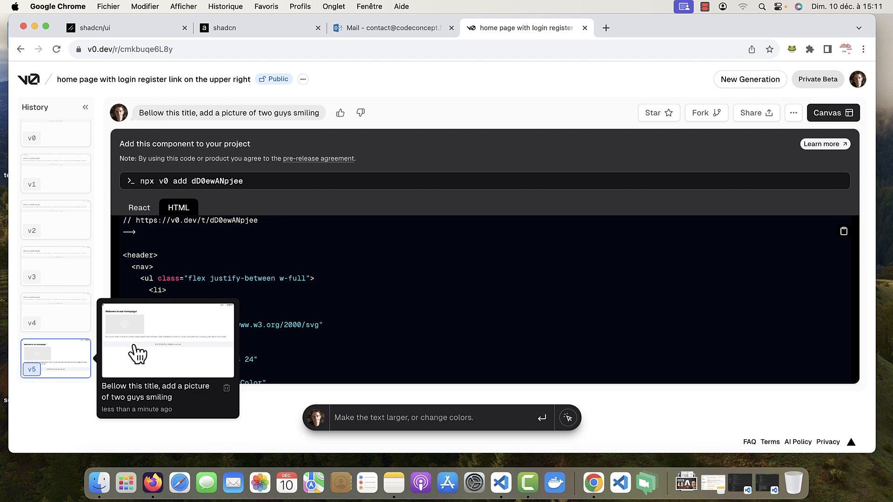
scroll(229, 339, down, 5)
click(140, 208)
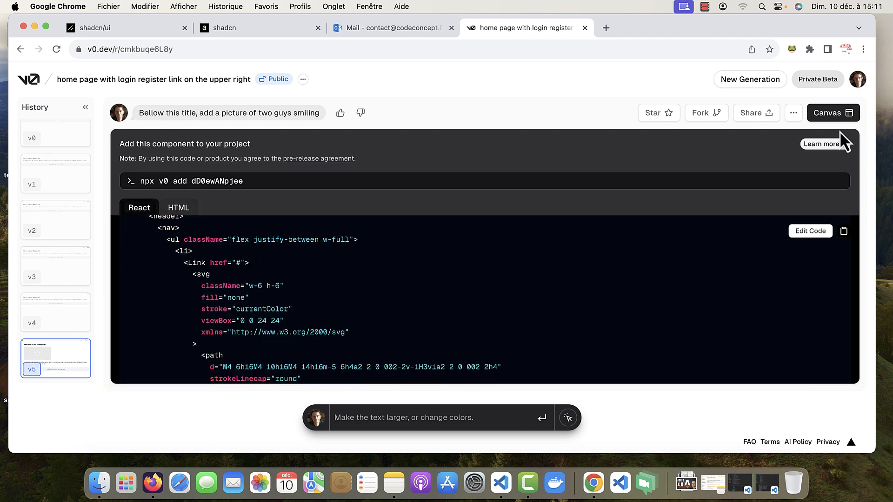
Step: Return from the code to the rendered page and compare versions v4 and v5 from the history
click(841, 114)
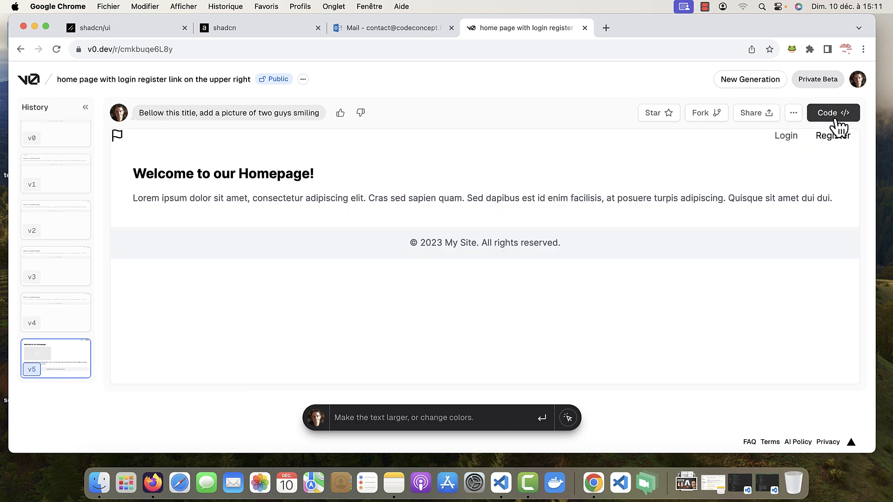
click(61, 326)
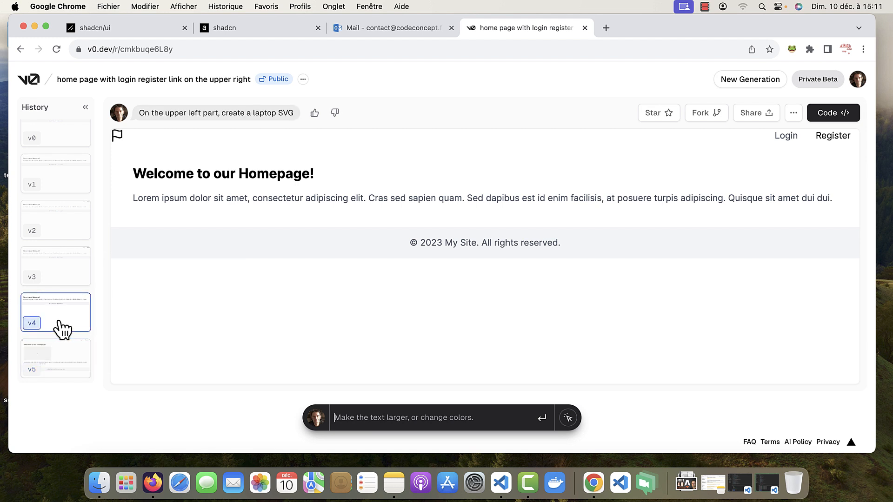
click(65, 376)
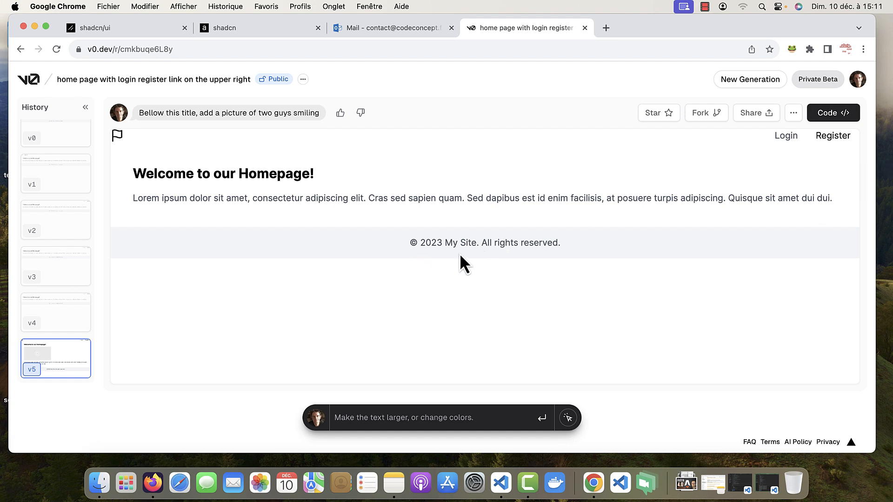
Step: Browse the community generations on the v0 home page and open "Create a GTA V style landing page"
click(29, 80)
scroll(311, 194, down, 10)
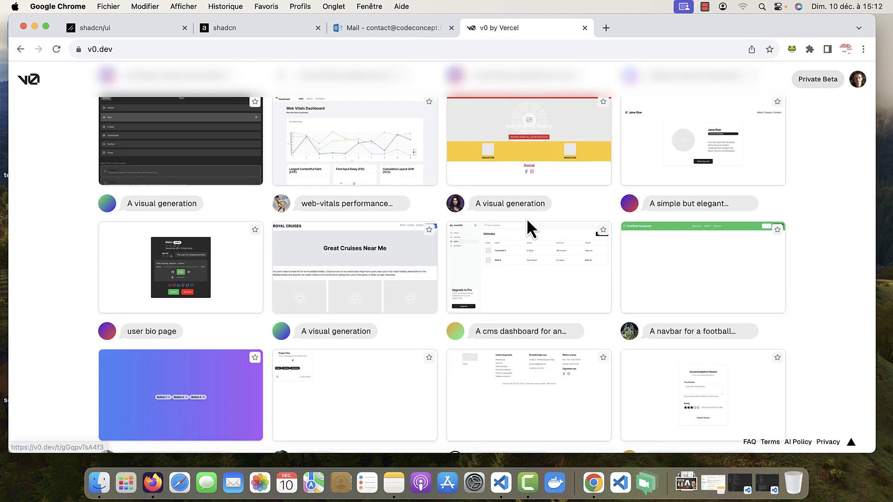
scroll(526, 218, down, 10)
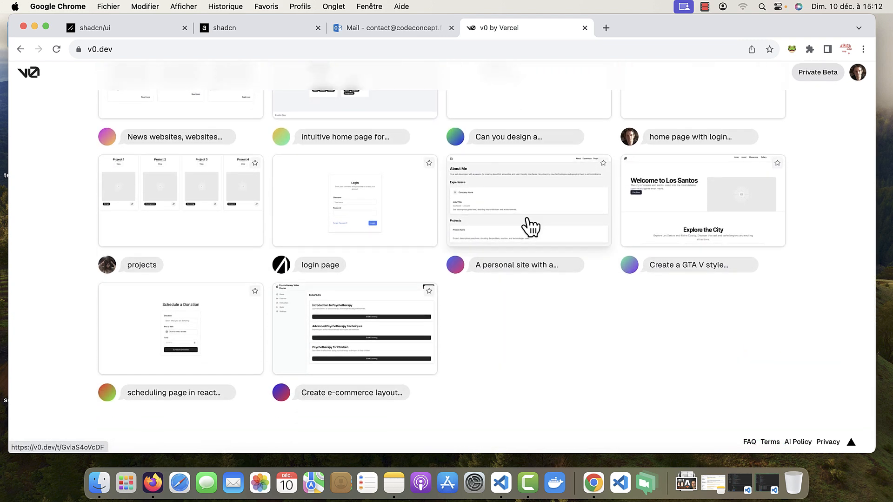
click(748, 218)
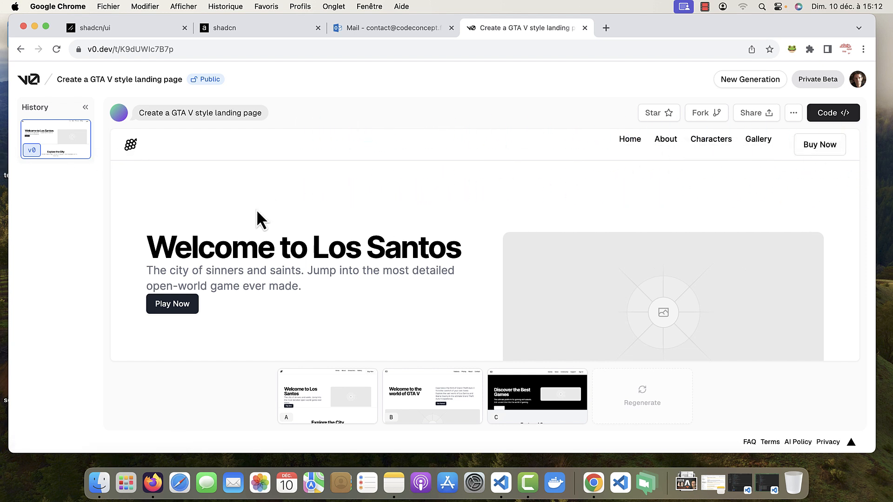
Step: Look over the GTA V style landing page and display its generated code in React and HTML
scroll(686, 311, down, 3)
scroll(685, 308, up, 3)
click(827, 125)
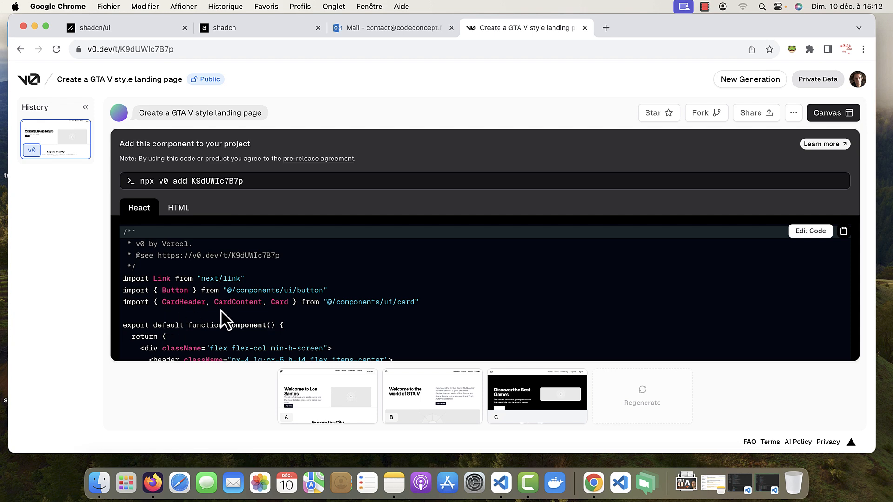
click(179, 209)
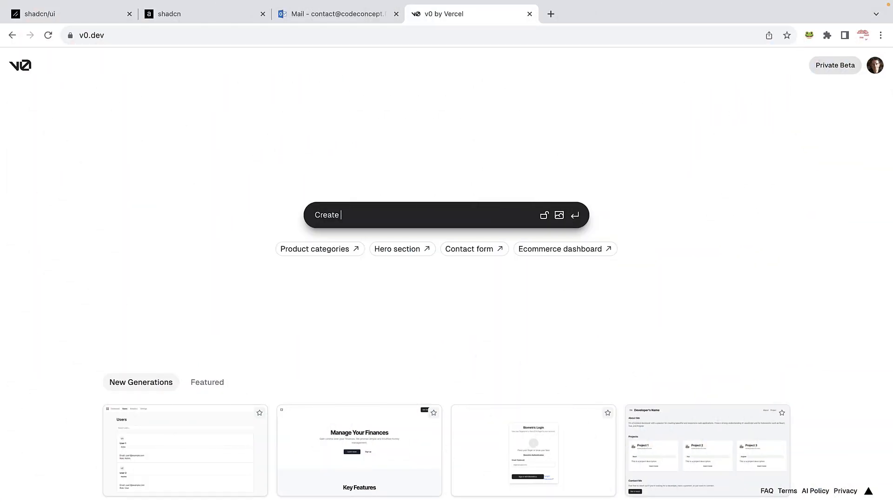
Step: Generate a new design from the prompt "Create a webiste with a menu on top a picture in the middle and 3 cards bellow the picture"
text(webiste with a menu on top a picture in the middle and)
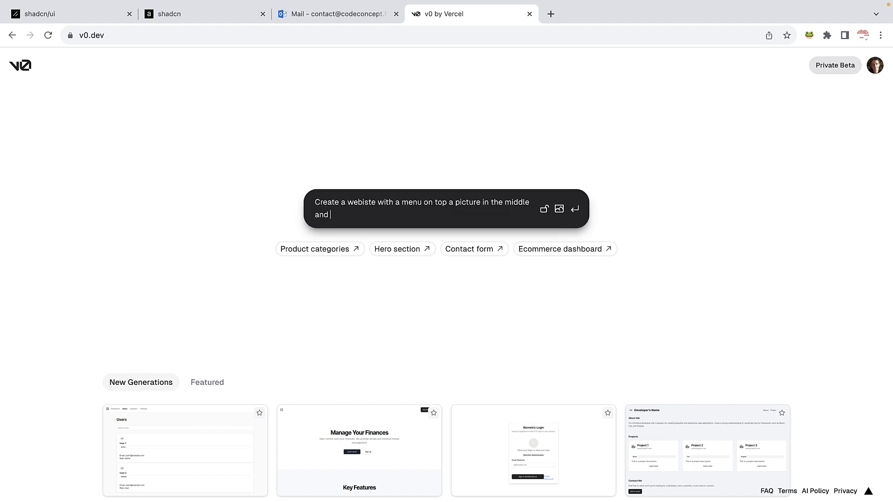
text( 3 cards bellow the picture)
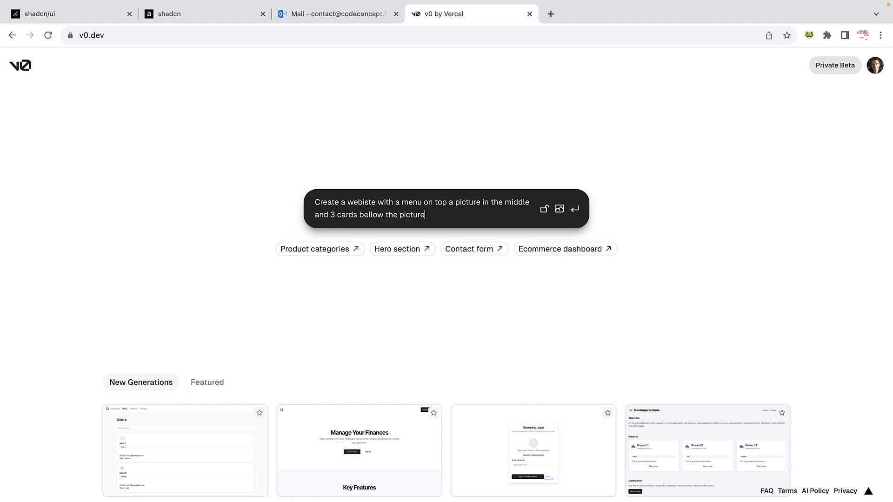
click(575, 209)
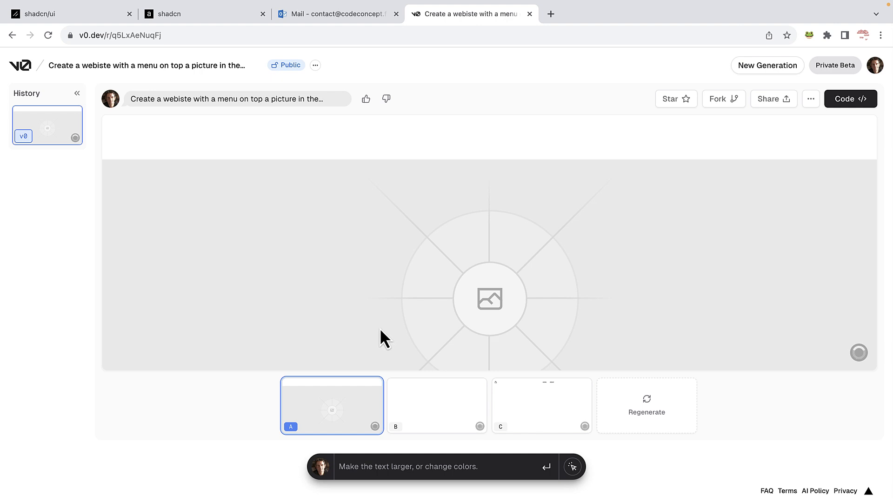
Step: Examine variant A of the generated website, from the menu area and central picture to the three cards
scroll(381, 321, down, 5)
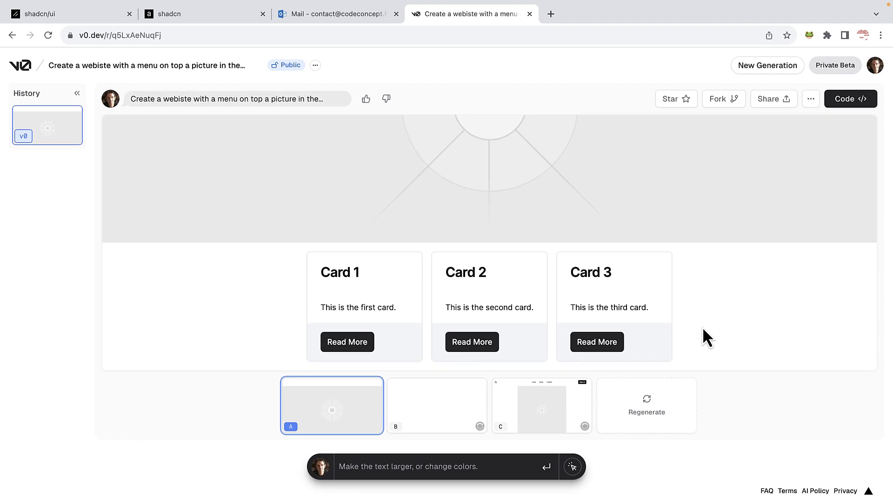
scroll(702, 327, up, 4)
scroll(703, 328, down, 3)
scroll(702, 327, down, 1)
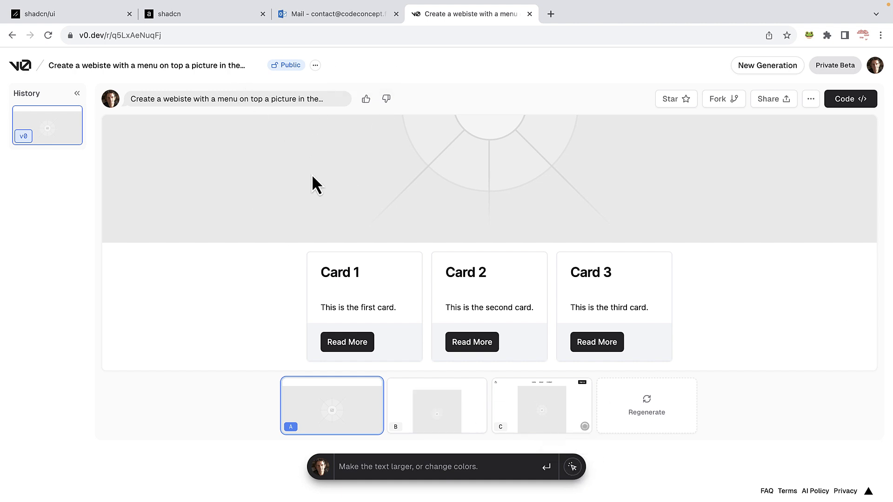
scroll(892, 371, up, 1)
scroll(840, 280, up, 5)
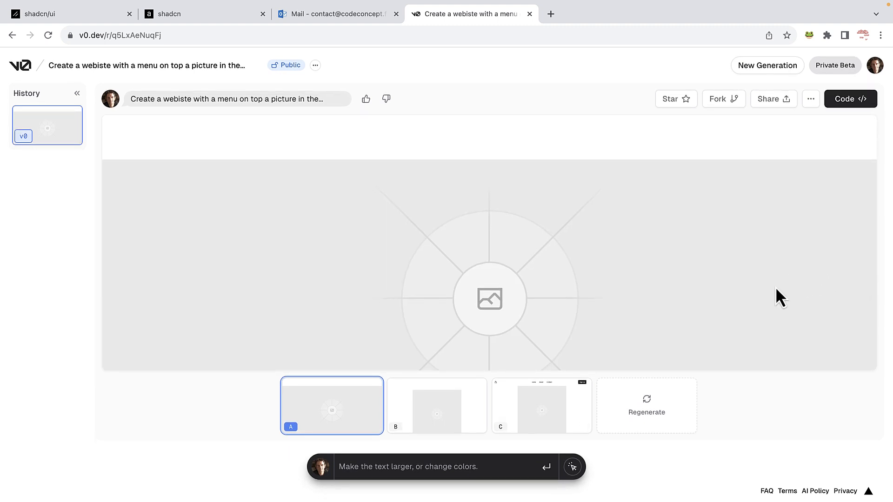
scroll(773, 289, down, 2)
scroll(744, 284, up, 2)
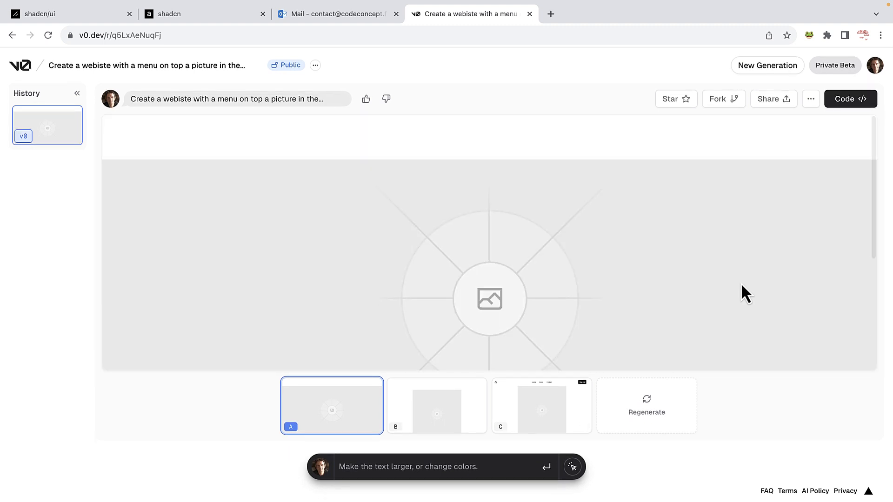